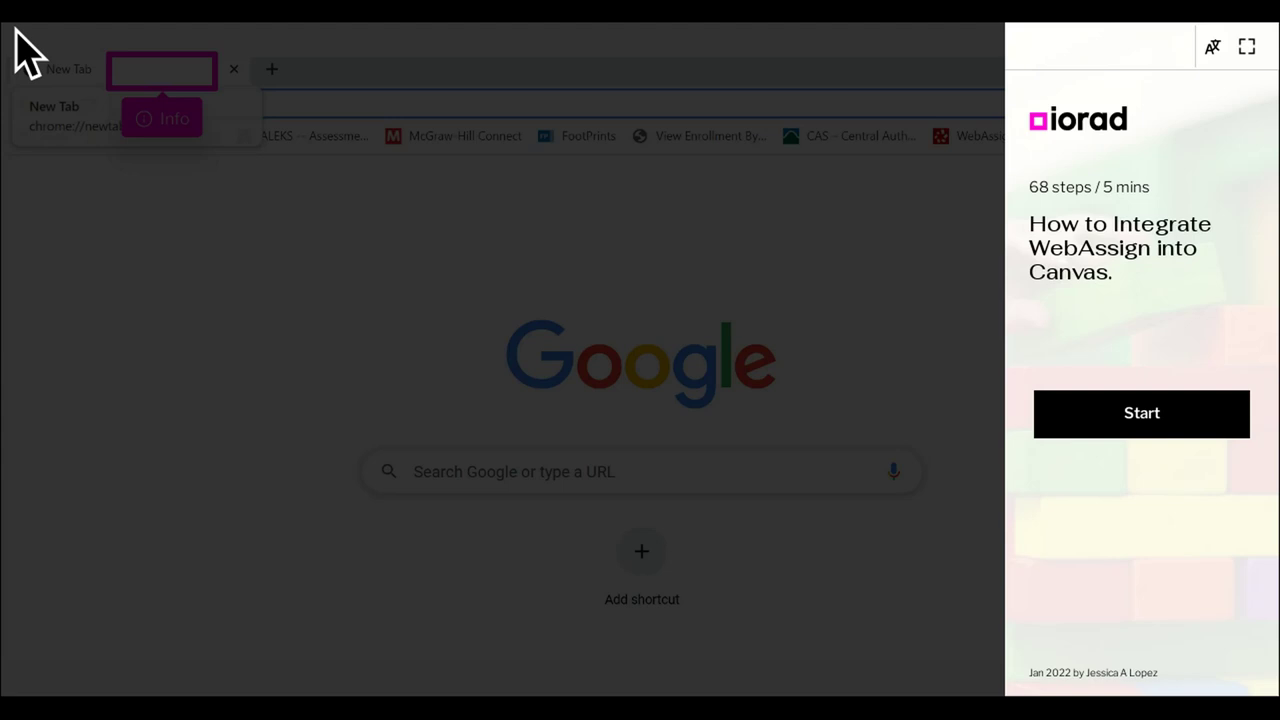
# Step: Start the 'How to Integrate WebAssign into Canvas' iorad tutorial
pyautogui.click(1141, 414)
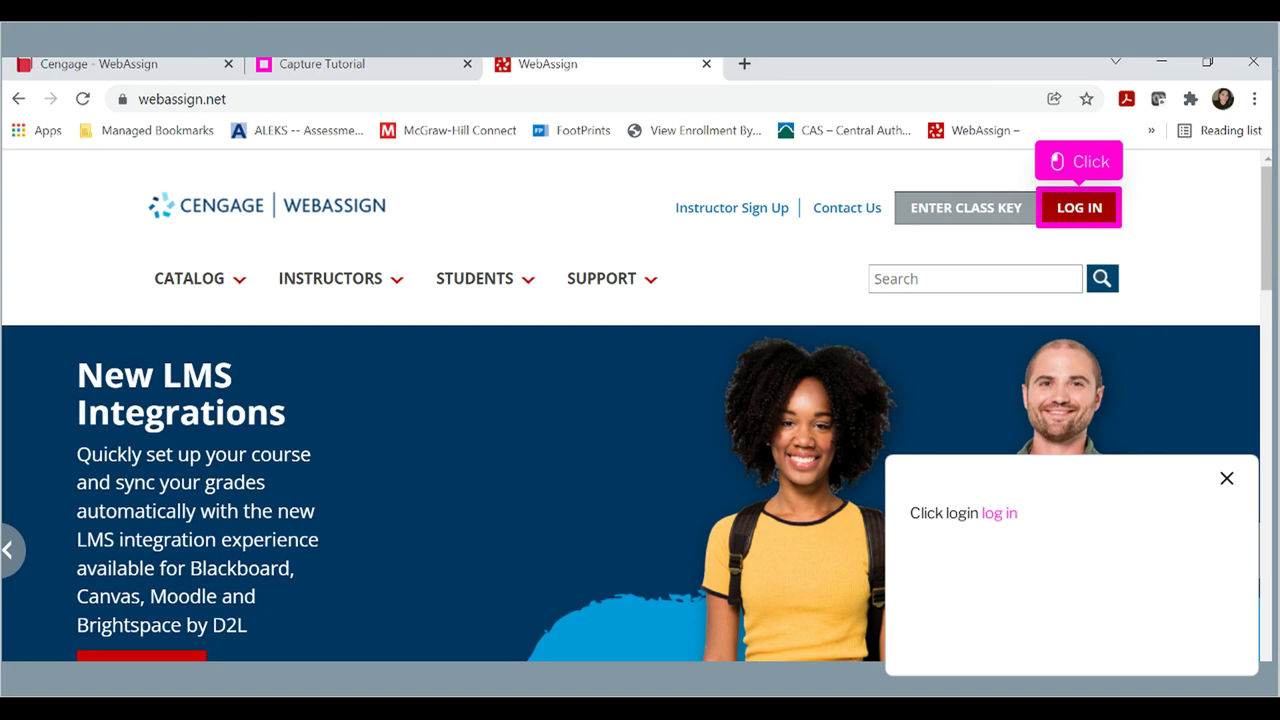
# Step: Go to the WebAssign login page and submit the instructor's e-mail to reach the password field
pyautogui.click(1080, 208)
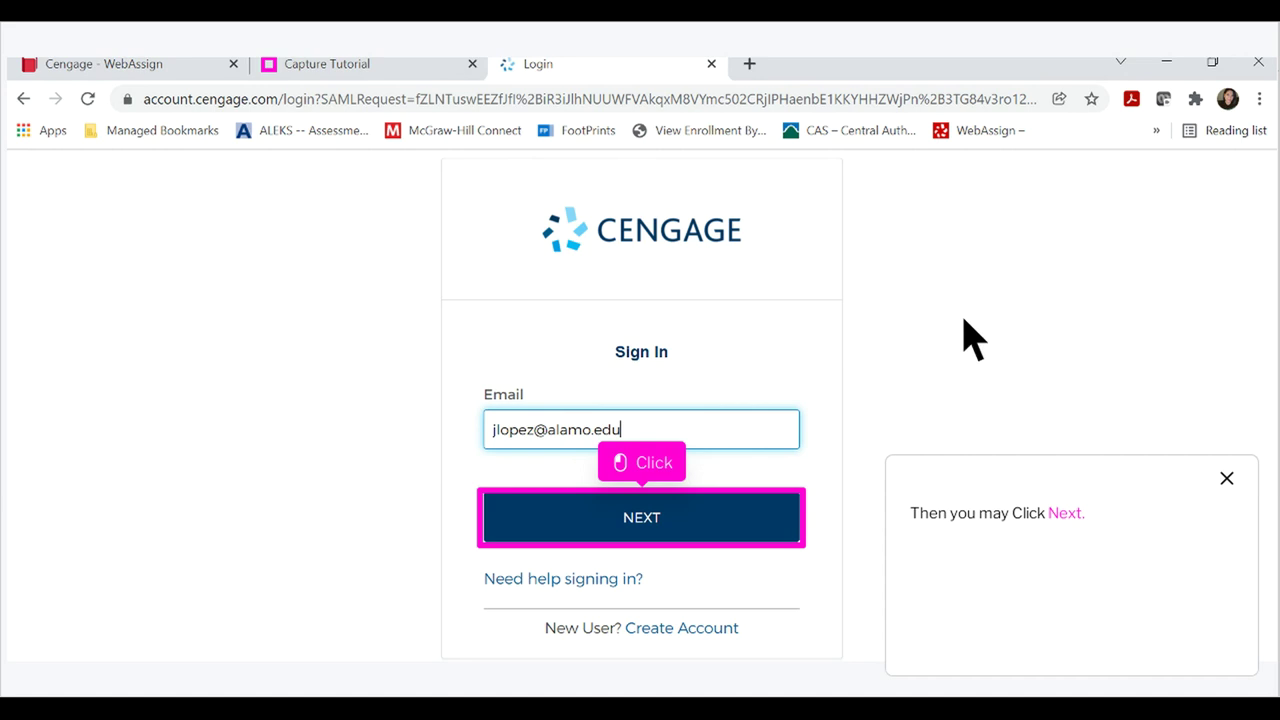
pyautogui.click(665, 526)
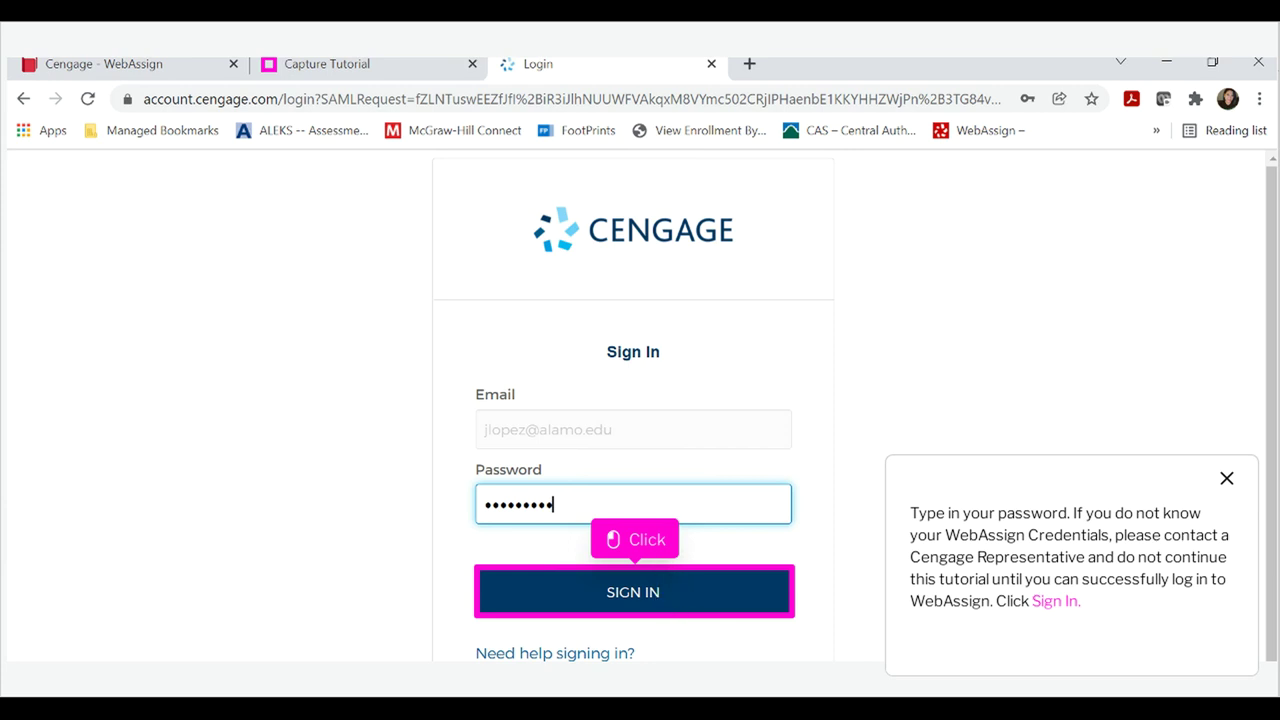
# Step: Sign in to WebAssign with the entered e-mail and password
pyautogui.click(659, 602)
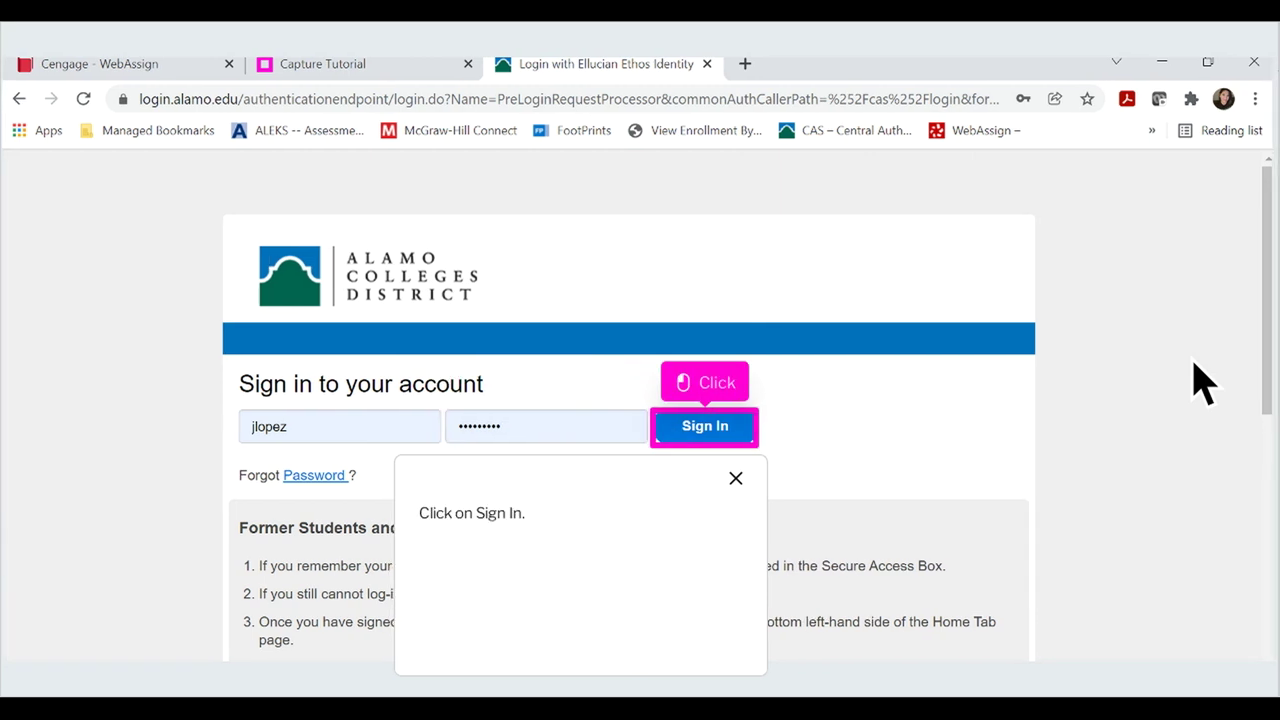
# Step: Sign in to Alamo ACES with the college username and password
pyautogui.click(729, 441)
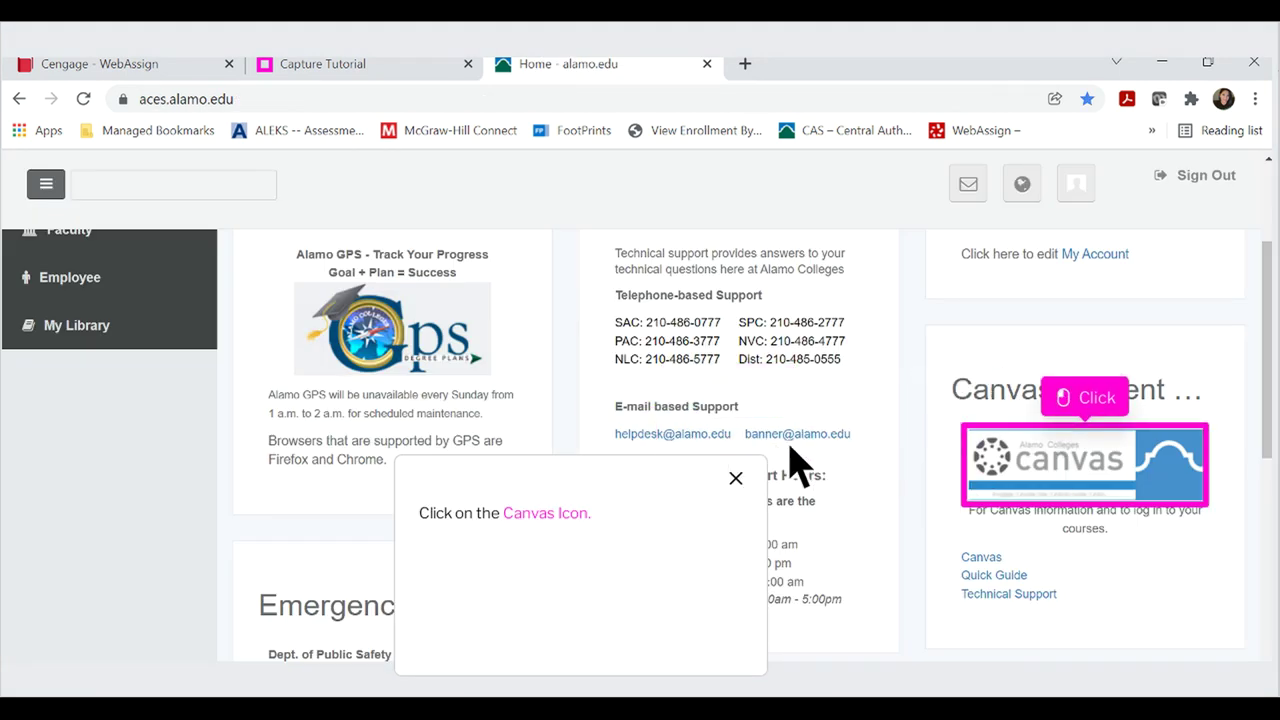
# Step: Launch Canvas from ACES and open the MATH-2415-005 course from the Dashboard
pyautogui.click(1120, 495)
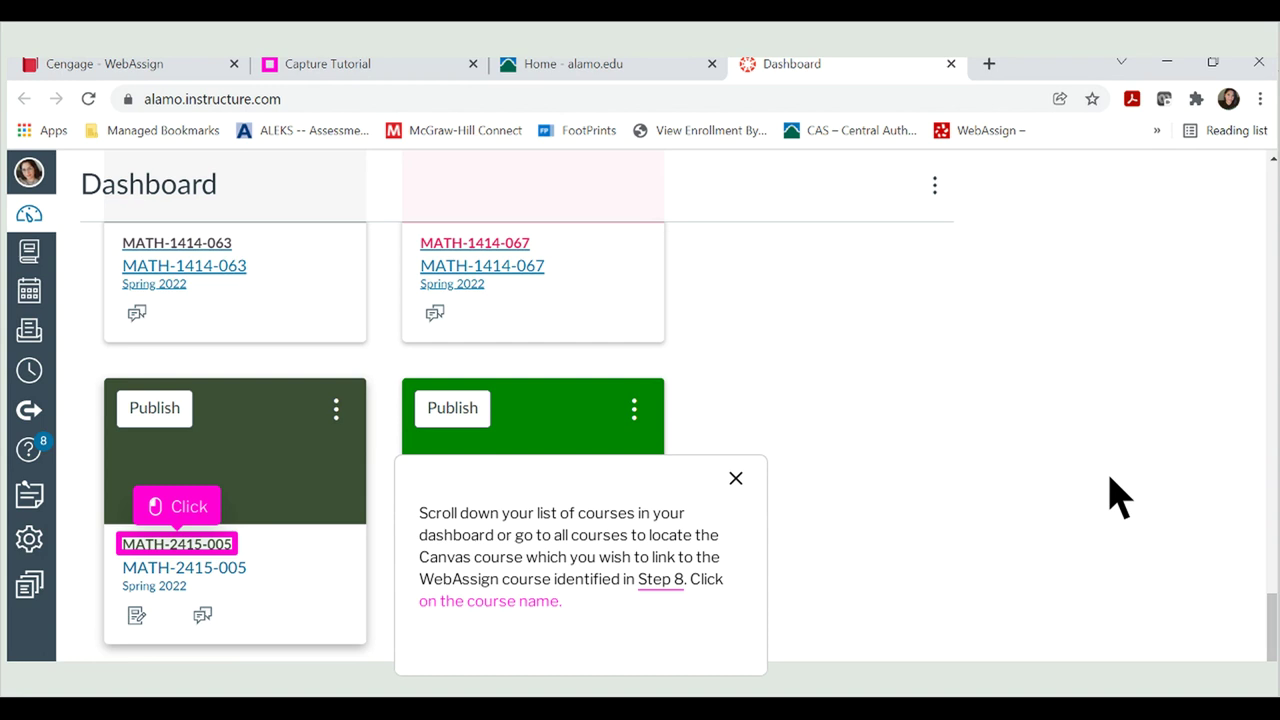
pyautogui.click(205, 568)
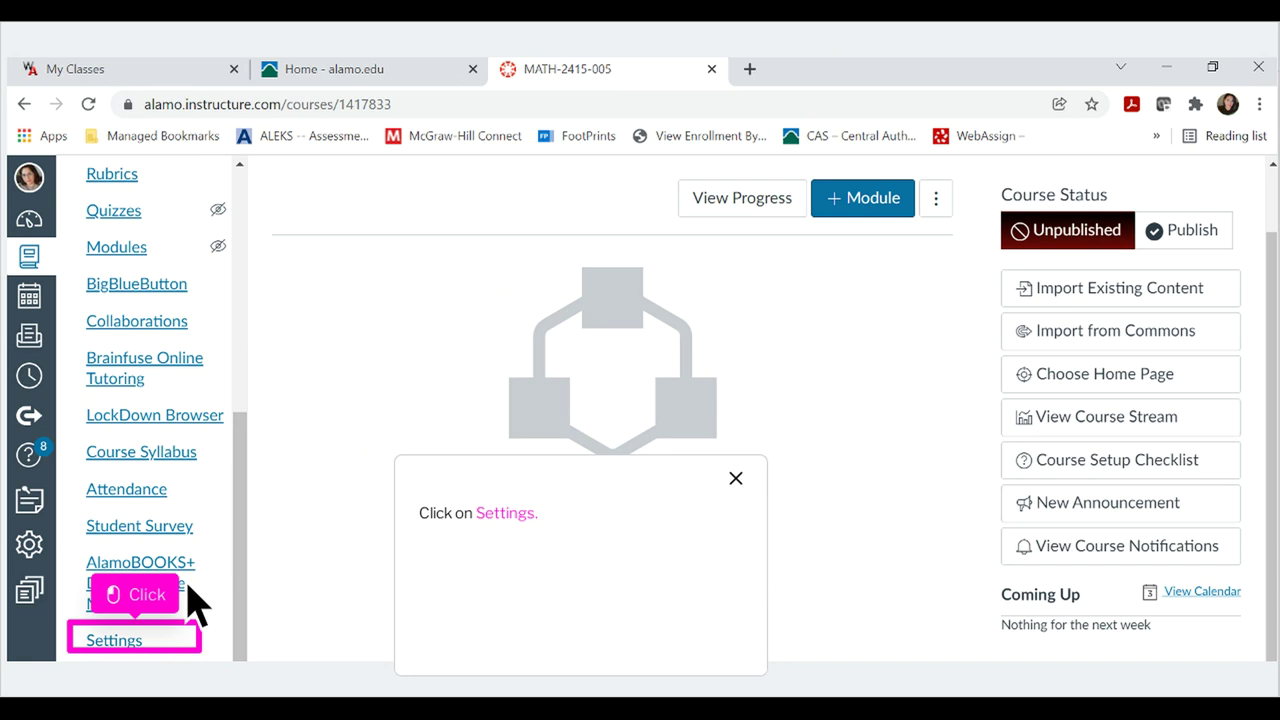
# Step: In course Settings > Navigation, drag Cengage from disabled items to directly under Home
pyautogui.click(159, 648)
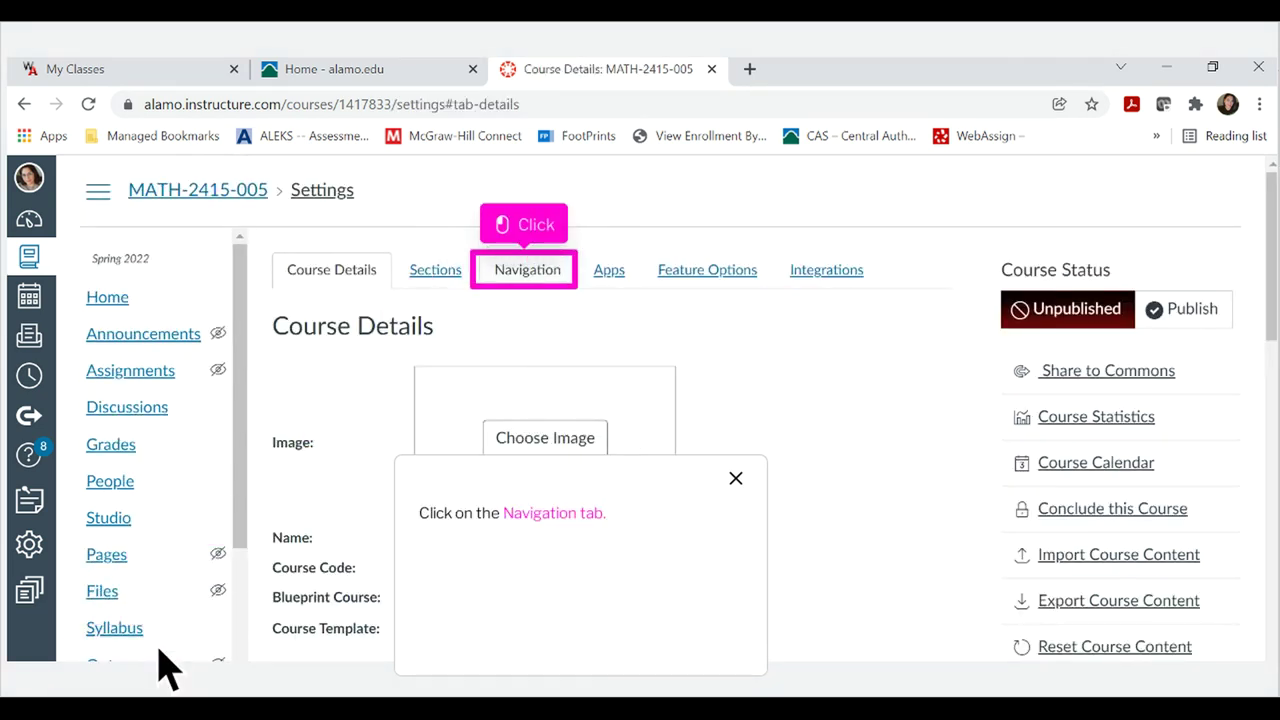
pyautogui.click(548, 282)
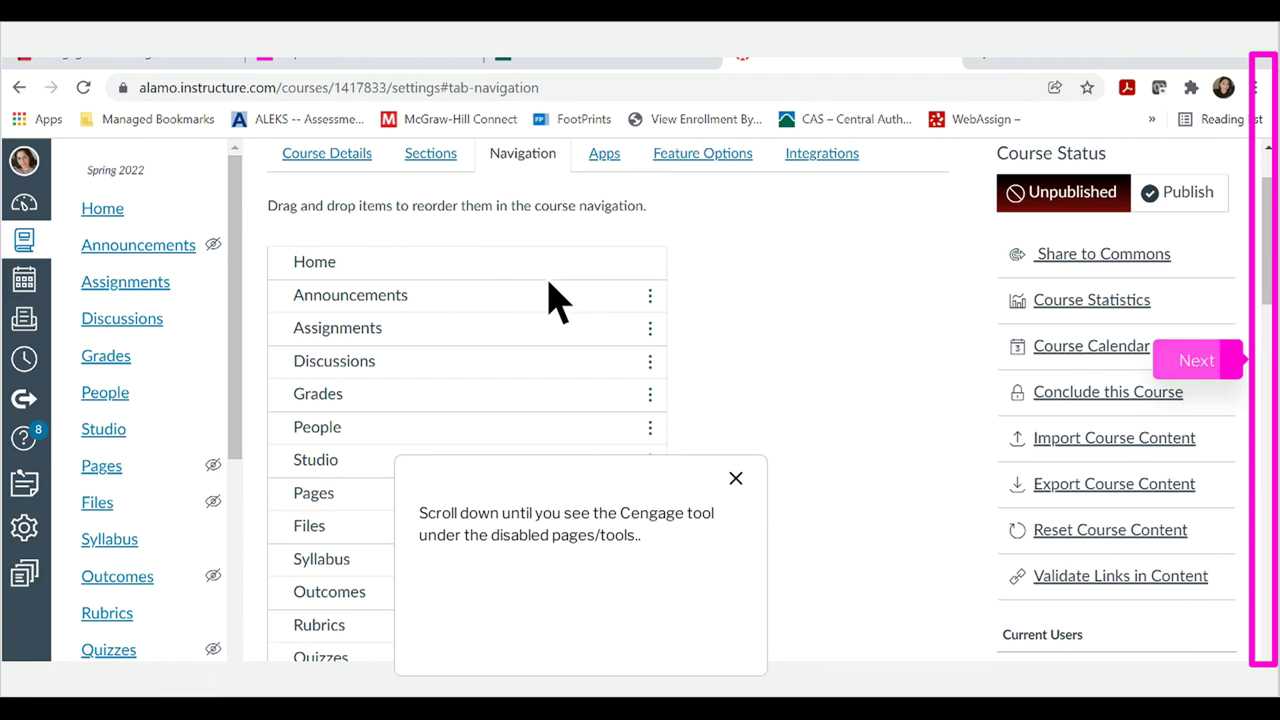
pyautogui.scroll(-10, 556, 300)
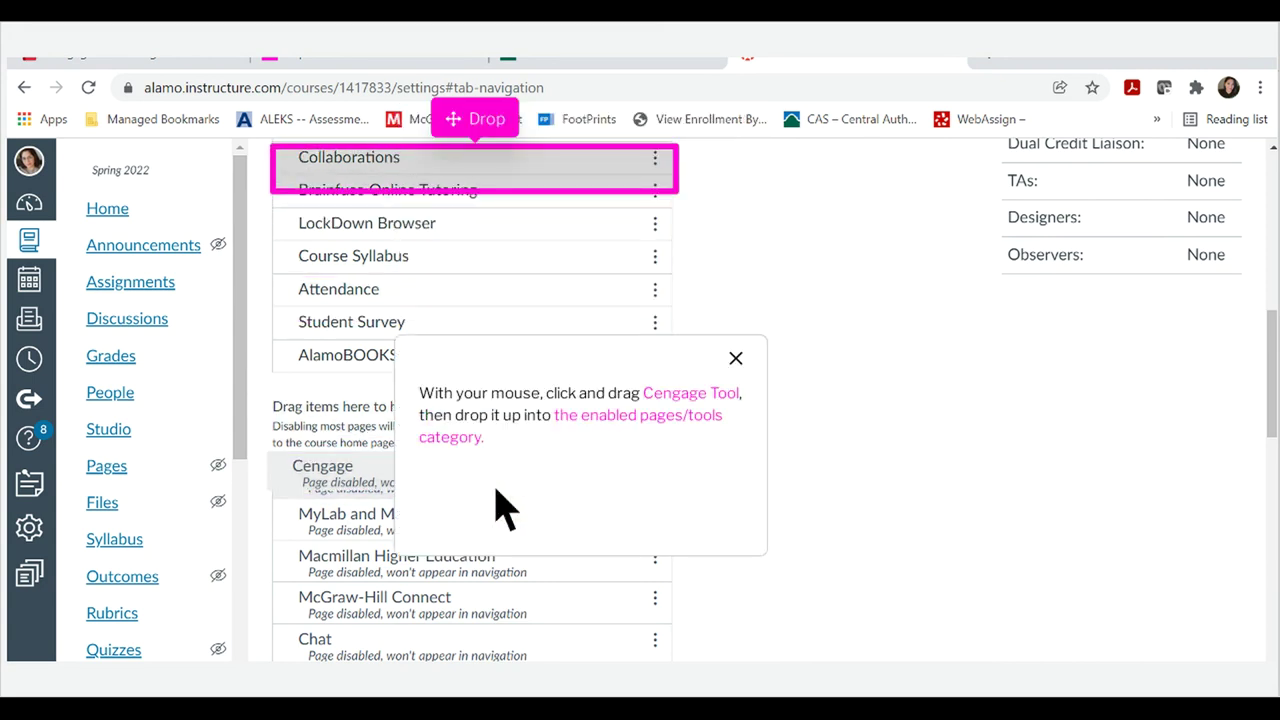
pyautogui.moveTo(496, 489); pyautogui.dragTo(499, 182)
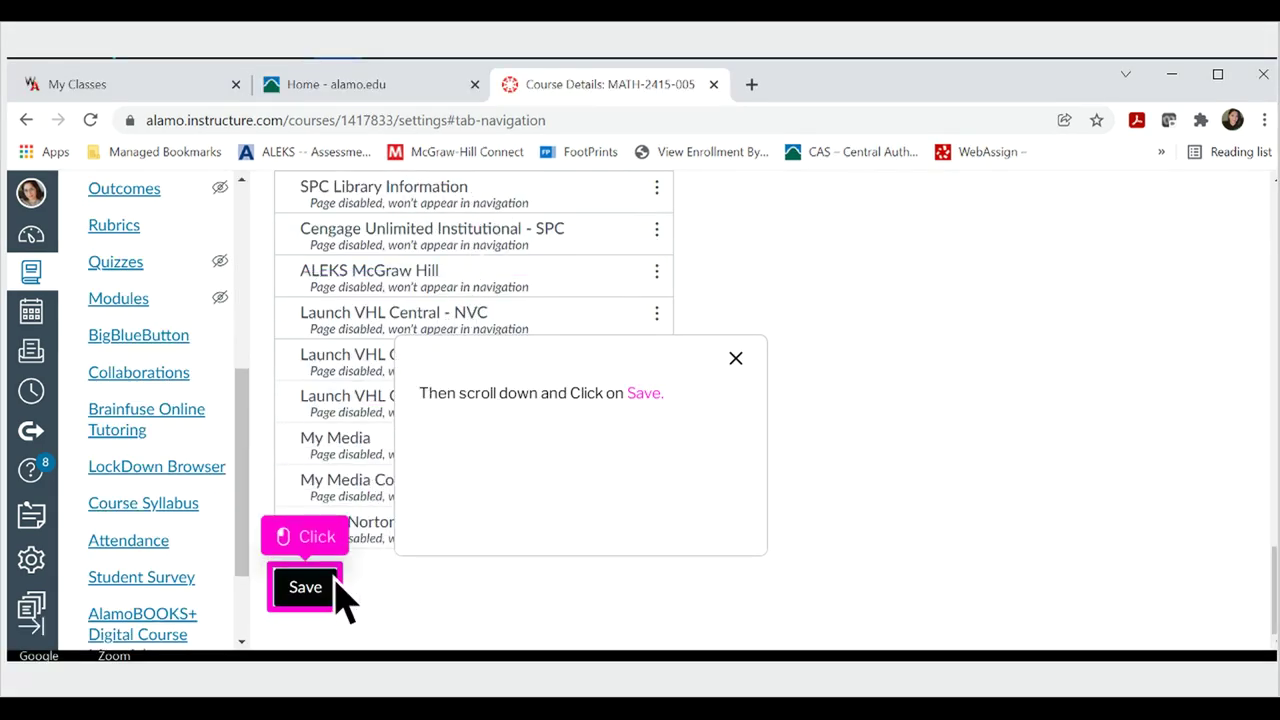
# Step: Save the Navigation settings and open the Cengage tool page from the course menu
pyautogui.click(305, 587)
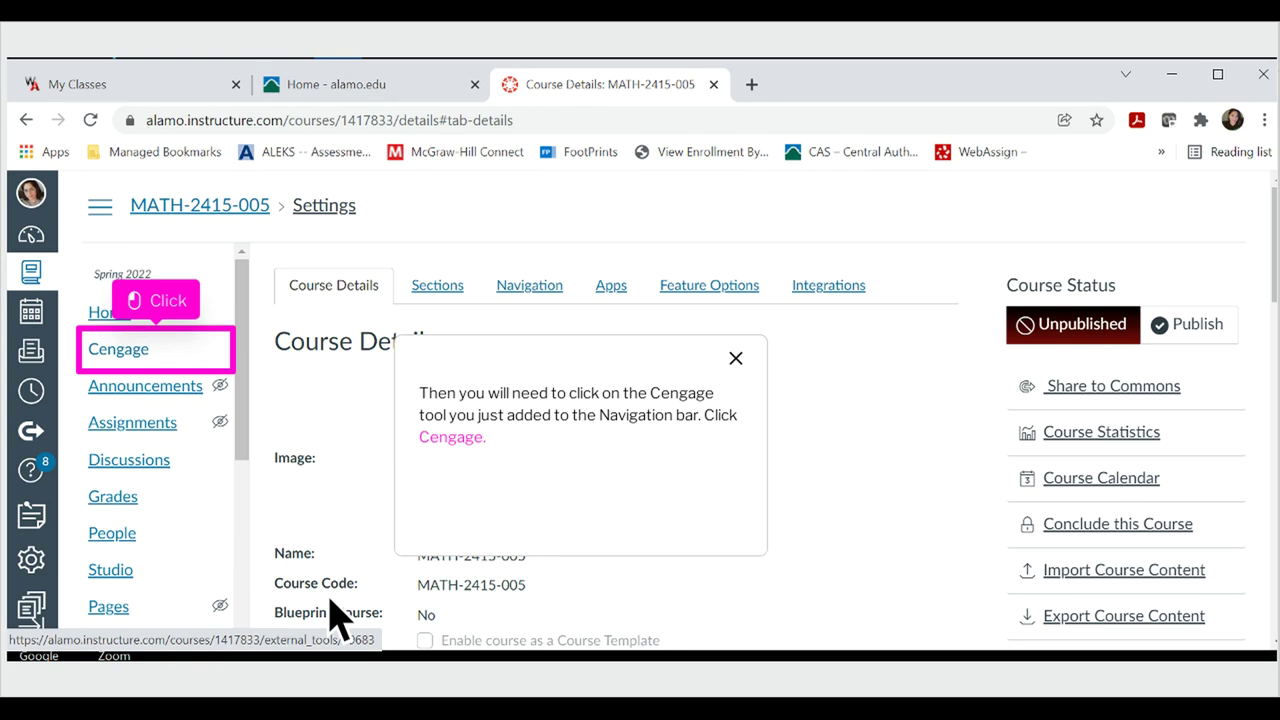
pyautogui.click(183, 366)
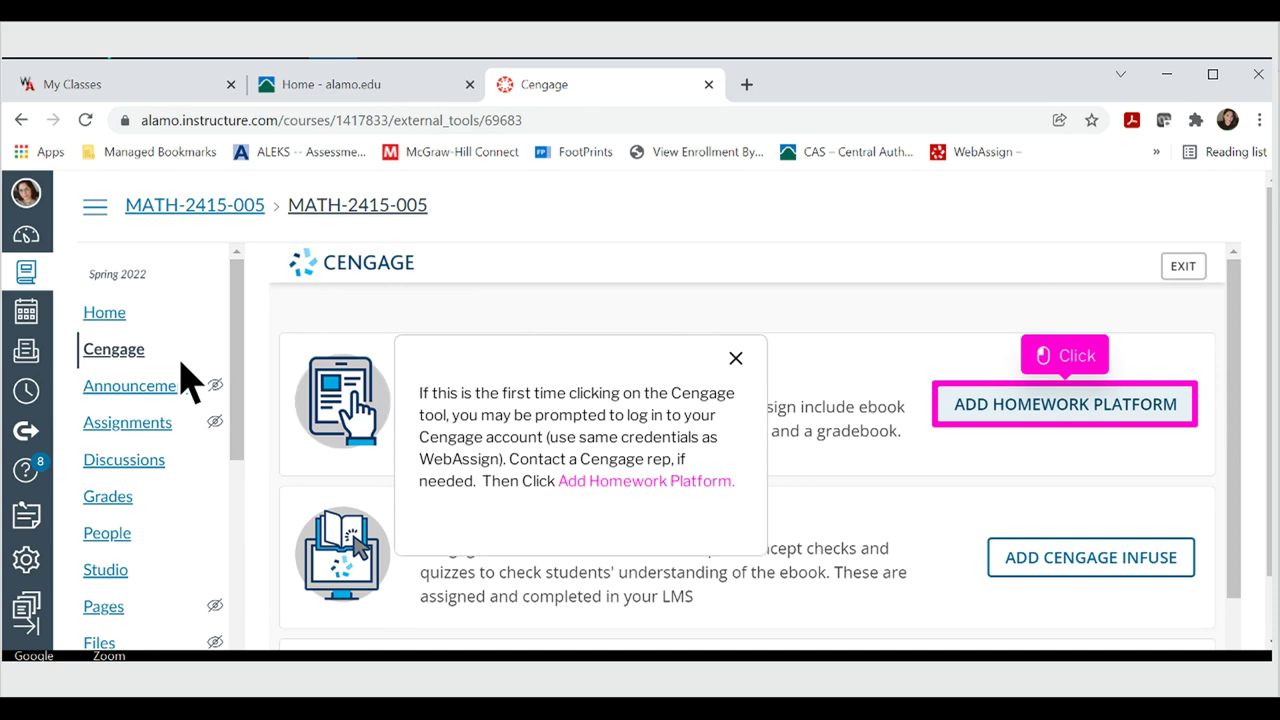
# Step: Add the Larson Calculus: Early Transcendental Functions 7th Edition platform, choosing to link an existing WebAssign course
pyautogui.click(1095, 425)
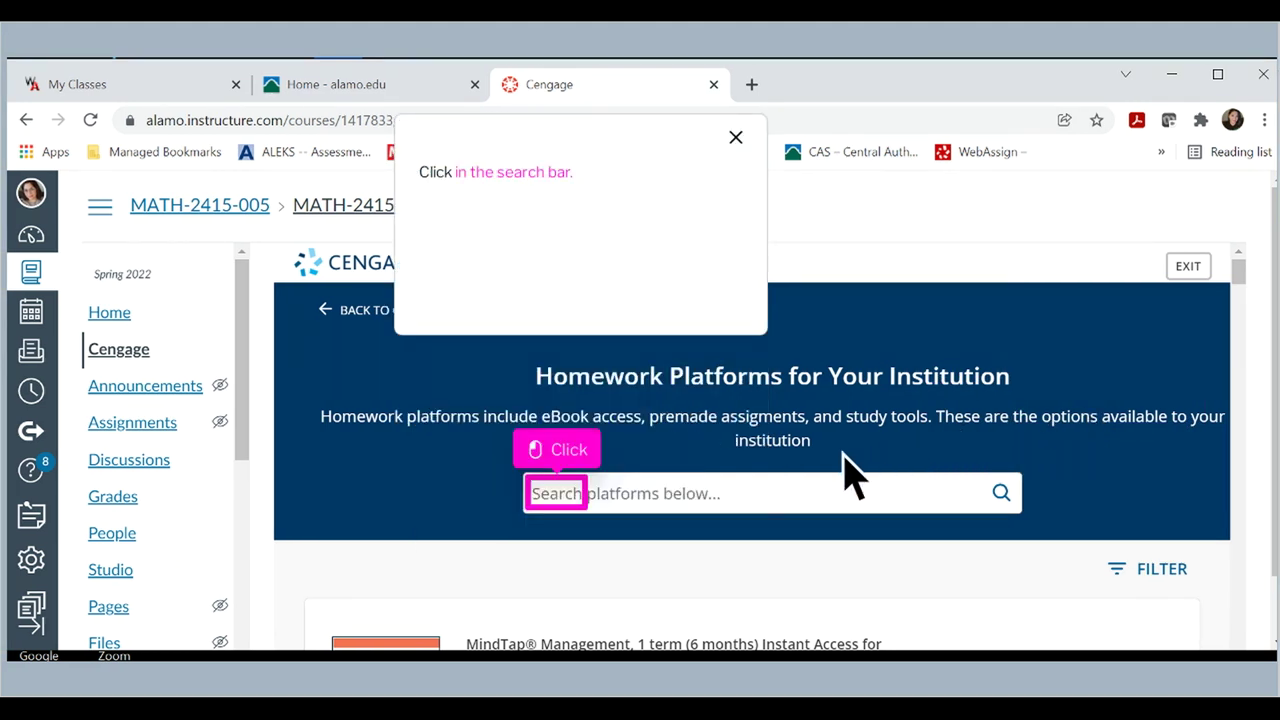
pyautogui.click(581, 503)
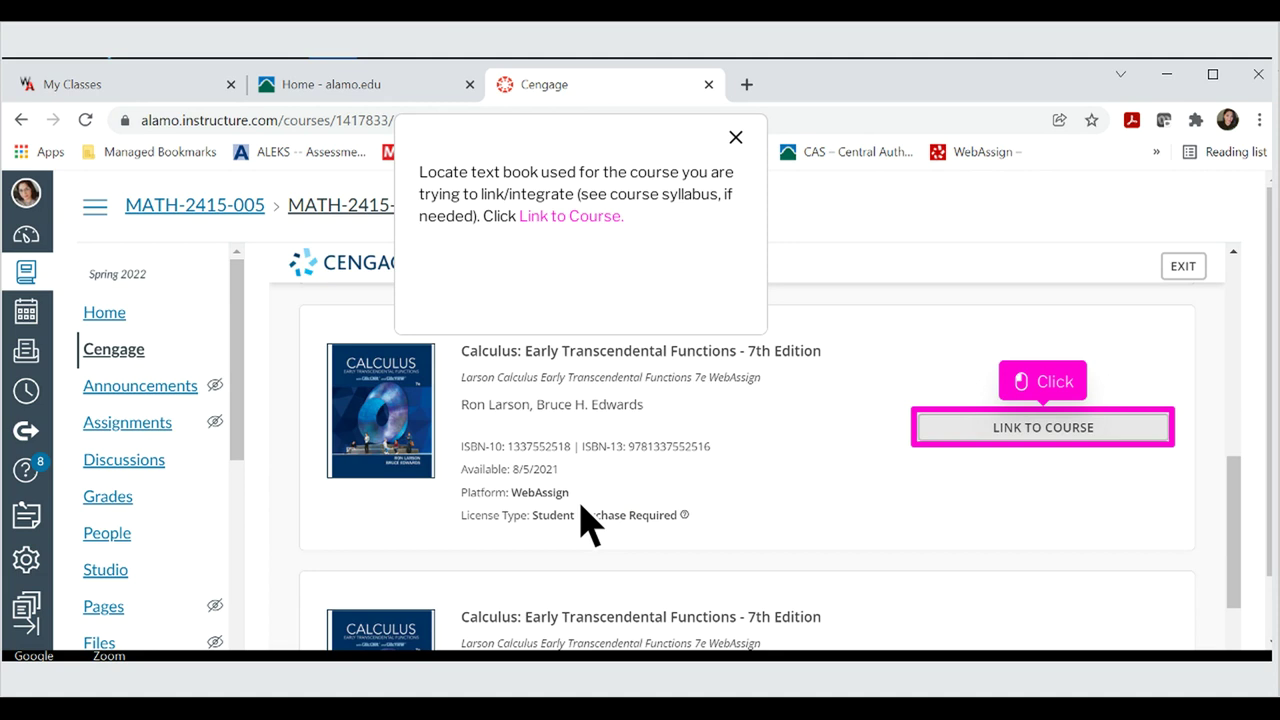
pyautogui.click(1068, 438)
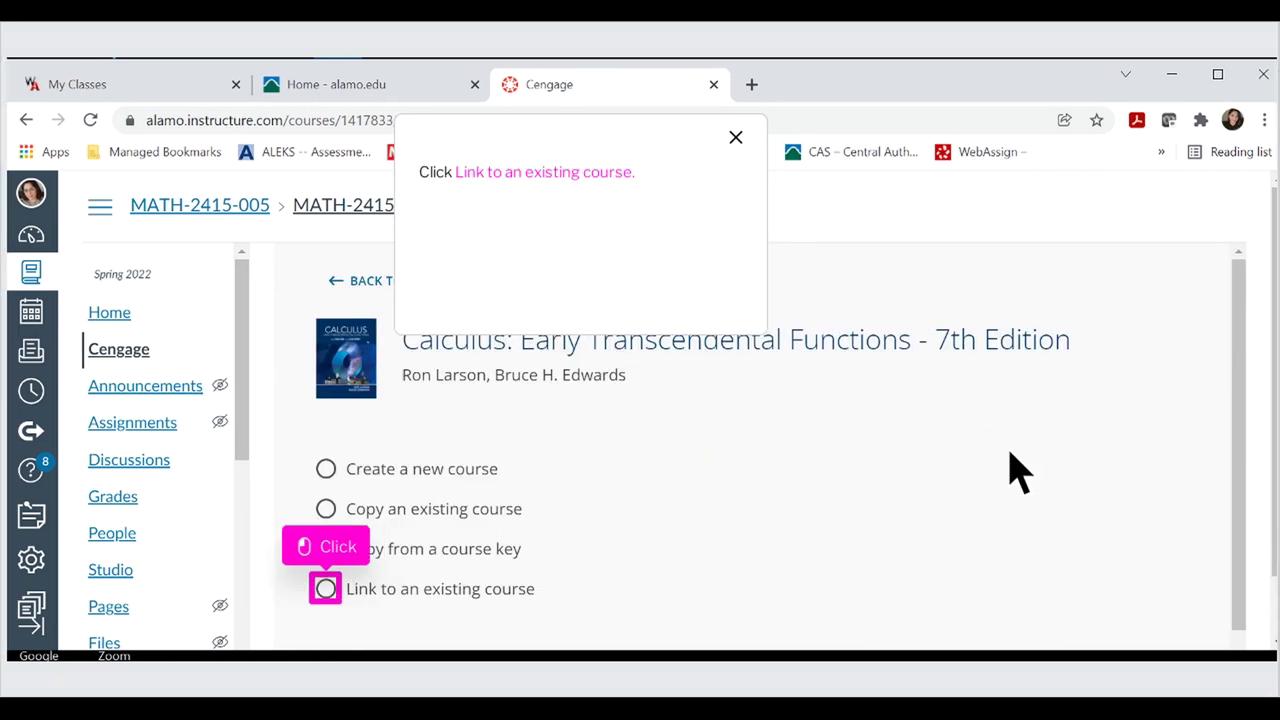
pyautogui.click(326, 588)
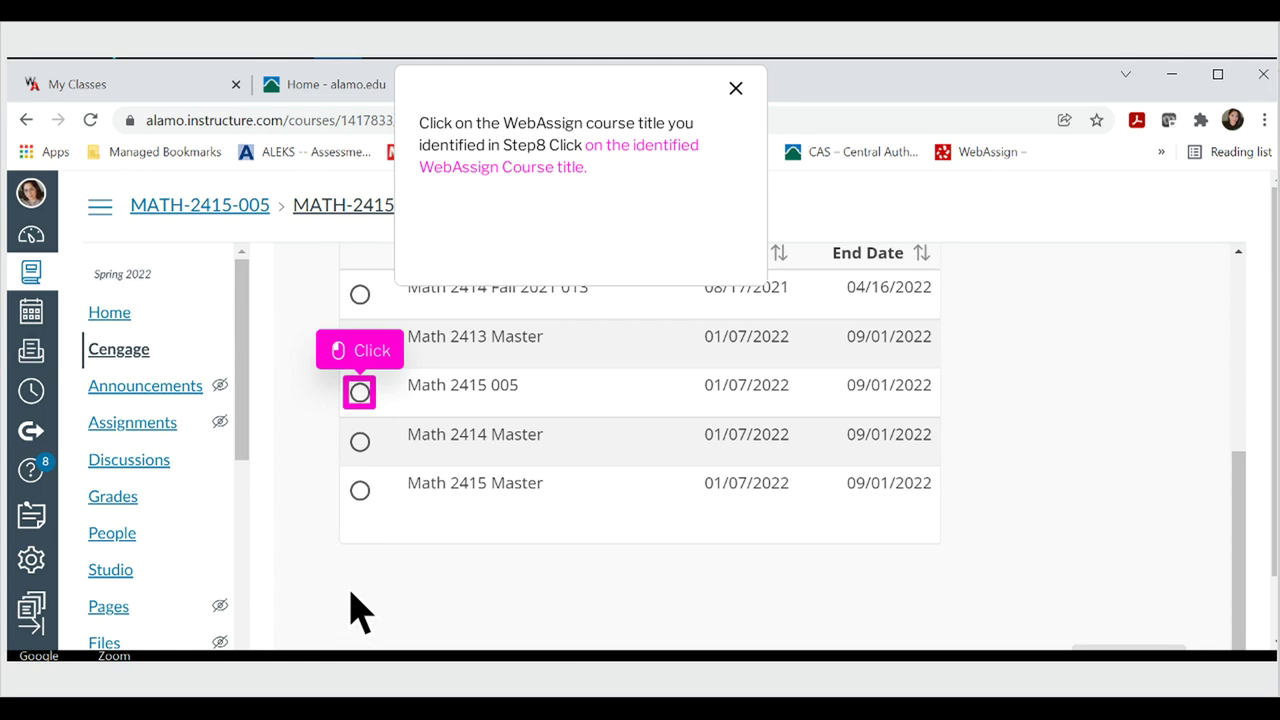
# Step: Select the Math 2415 005 WebAssign course and continue to link it
pyautogui.click(360, 392)
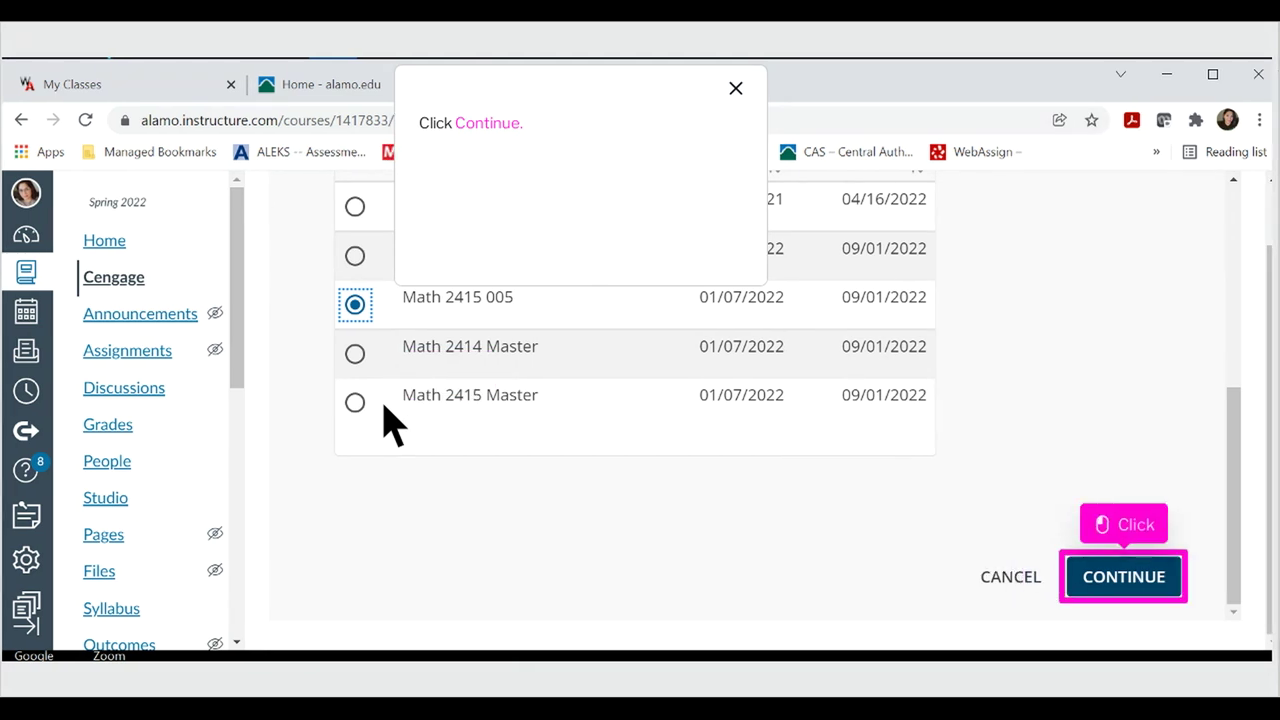
pyautogui.click(1124, 577)
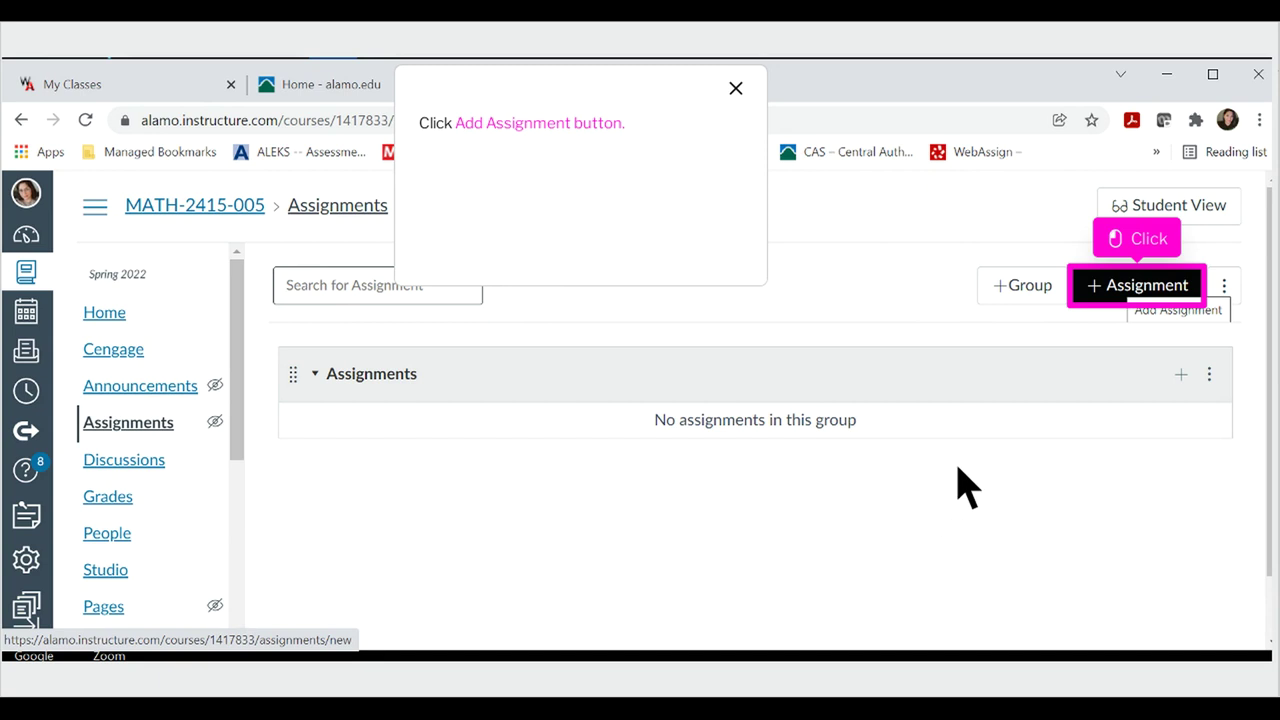
# Step: Create 'WebAssign Assignment Average' in WebAssign Assignments, No Submission, 100 points, and publish it
pyautogui.click(1162, 297)
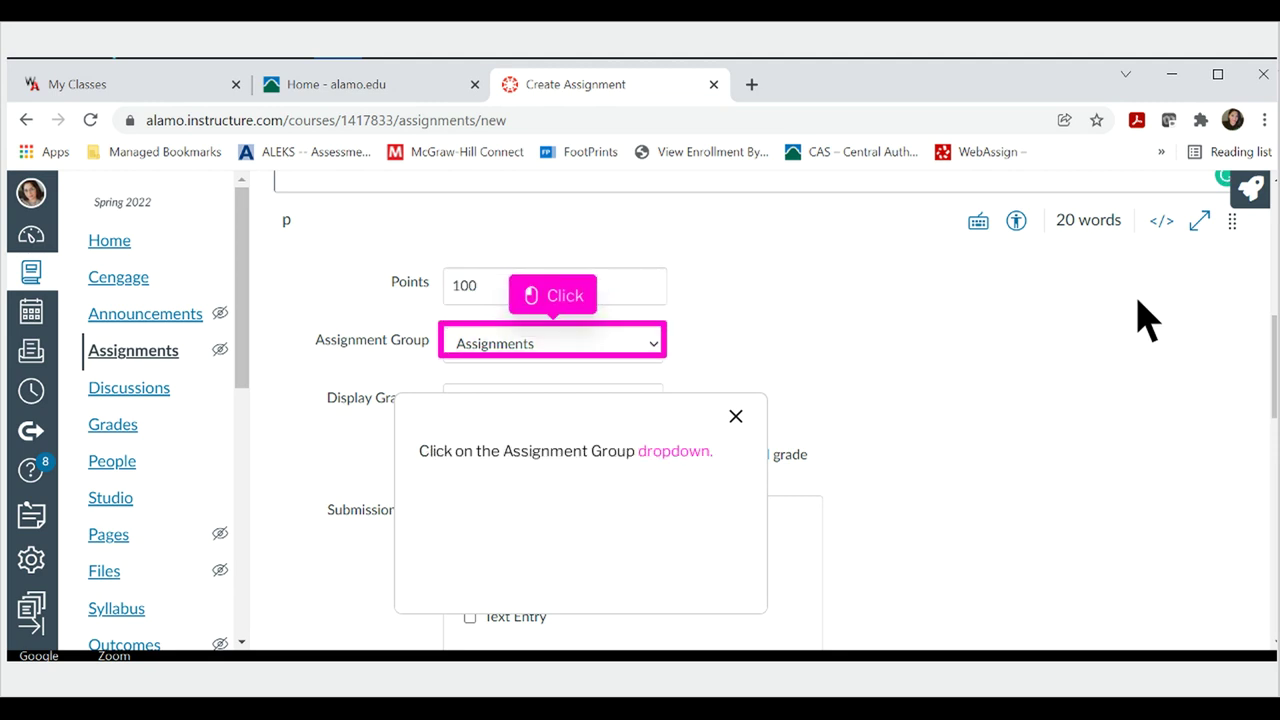
pyautogui.click(577, 350)
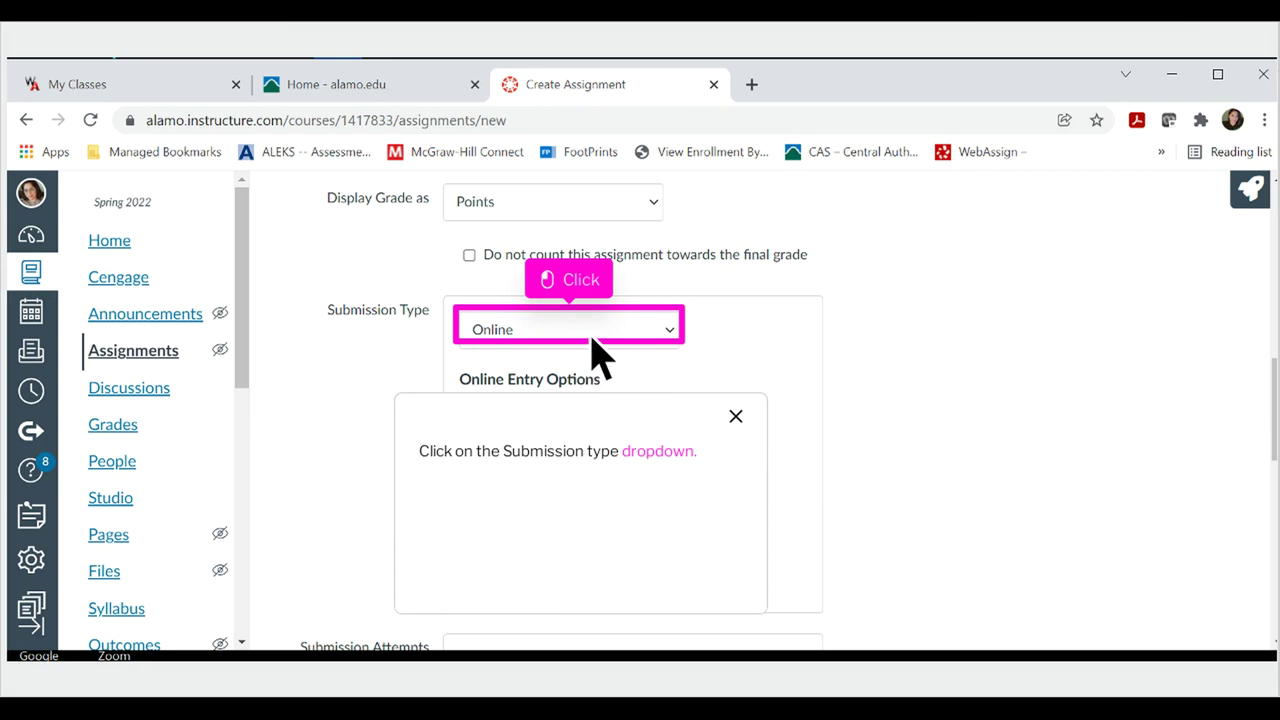
pyautogui.click(594, 338)
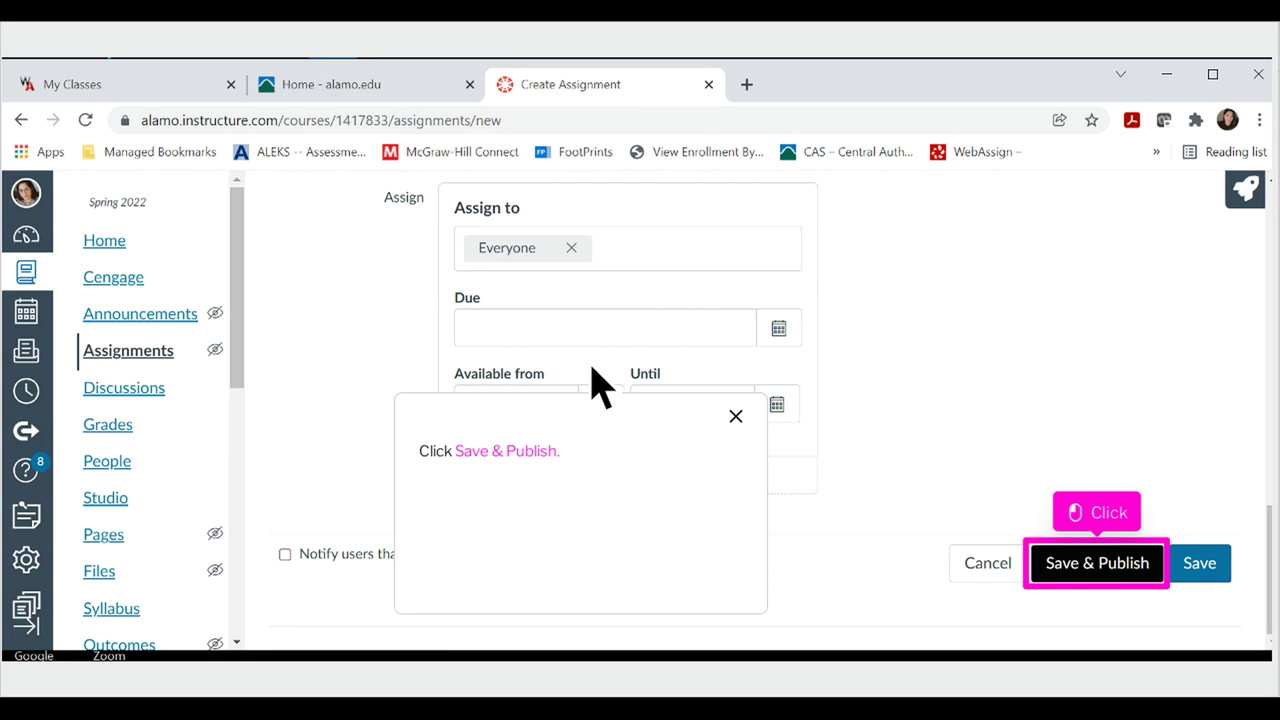
pyautogui.click(1121, 578)
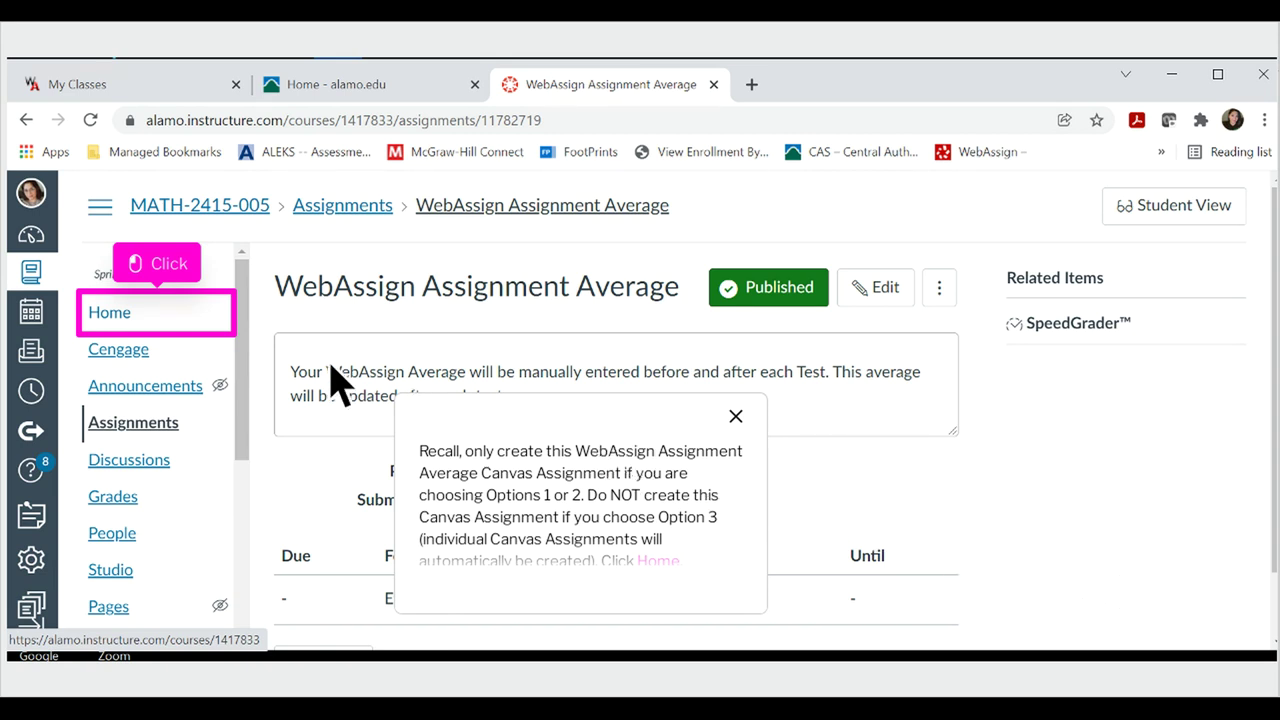
# Step: Return to the MATH-2415-005 Home page showing its course modules
pyautogui.click(183, 326)
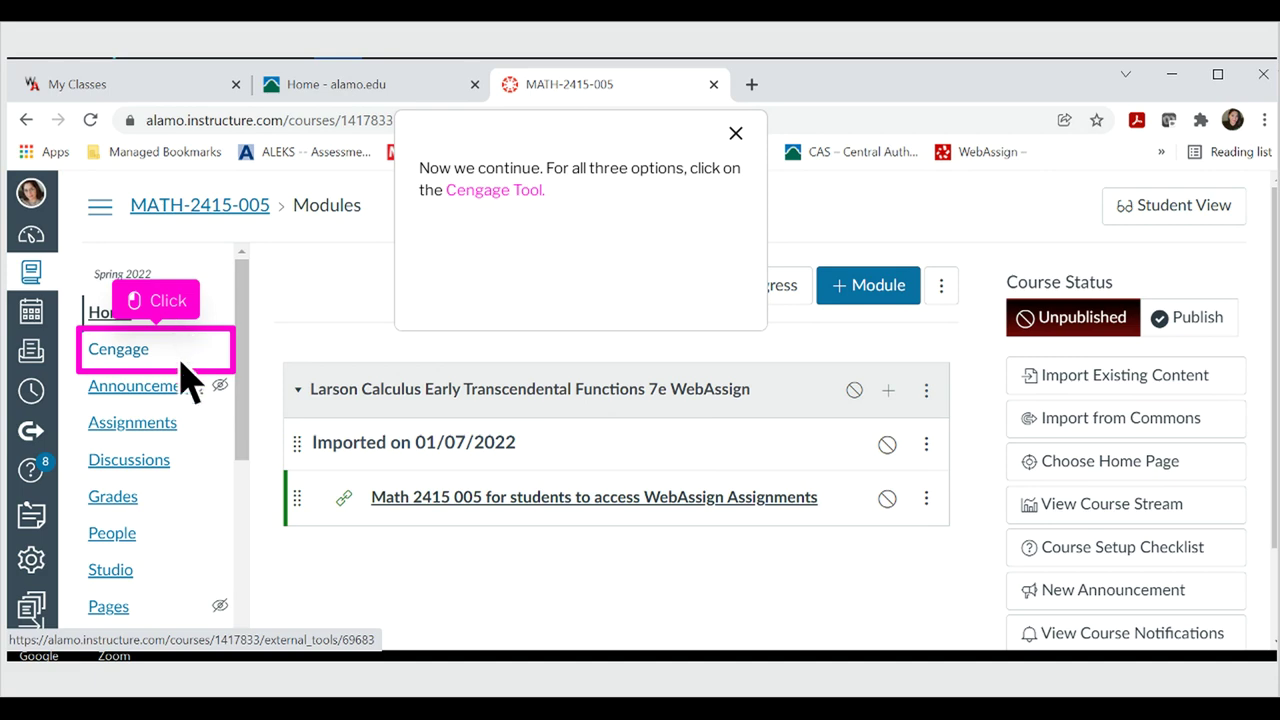
# Step: Open Cengage and list the 38 Larson Calculus 7e WebAssign items available to import
pyautogui.click(182, 364)
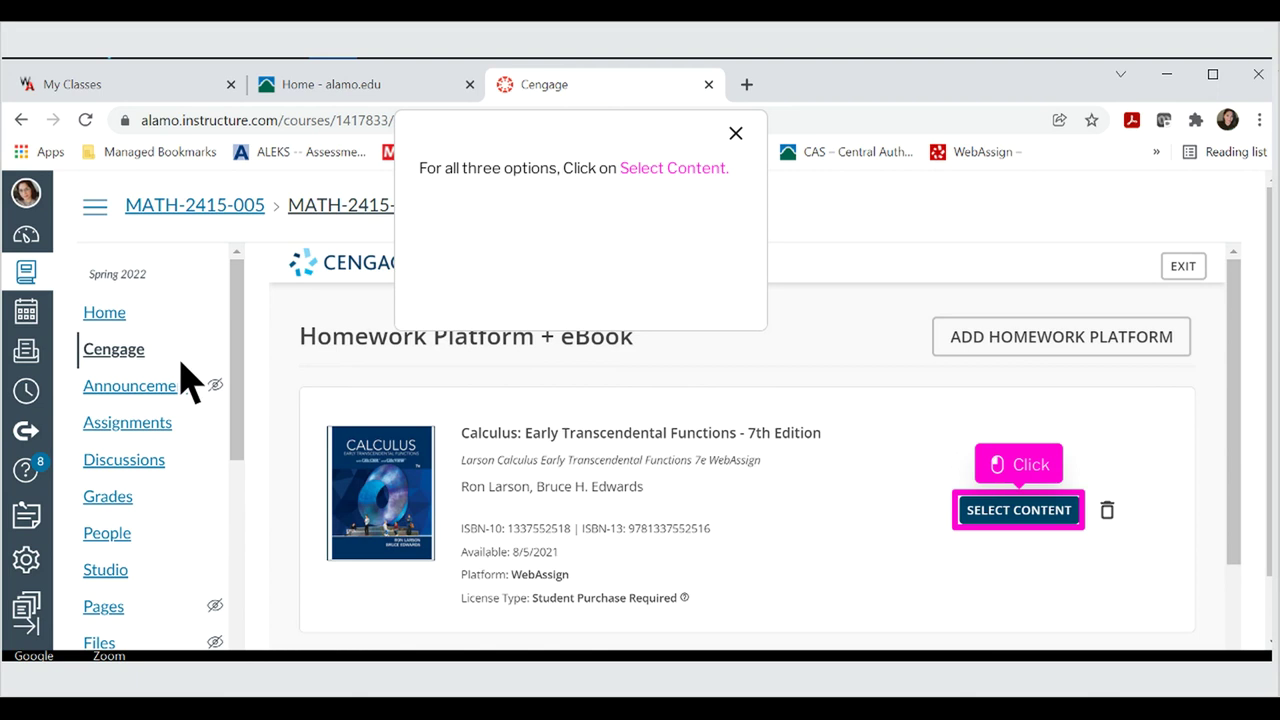
pyautogui.click(1043, 520)
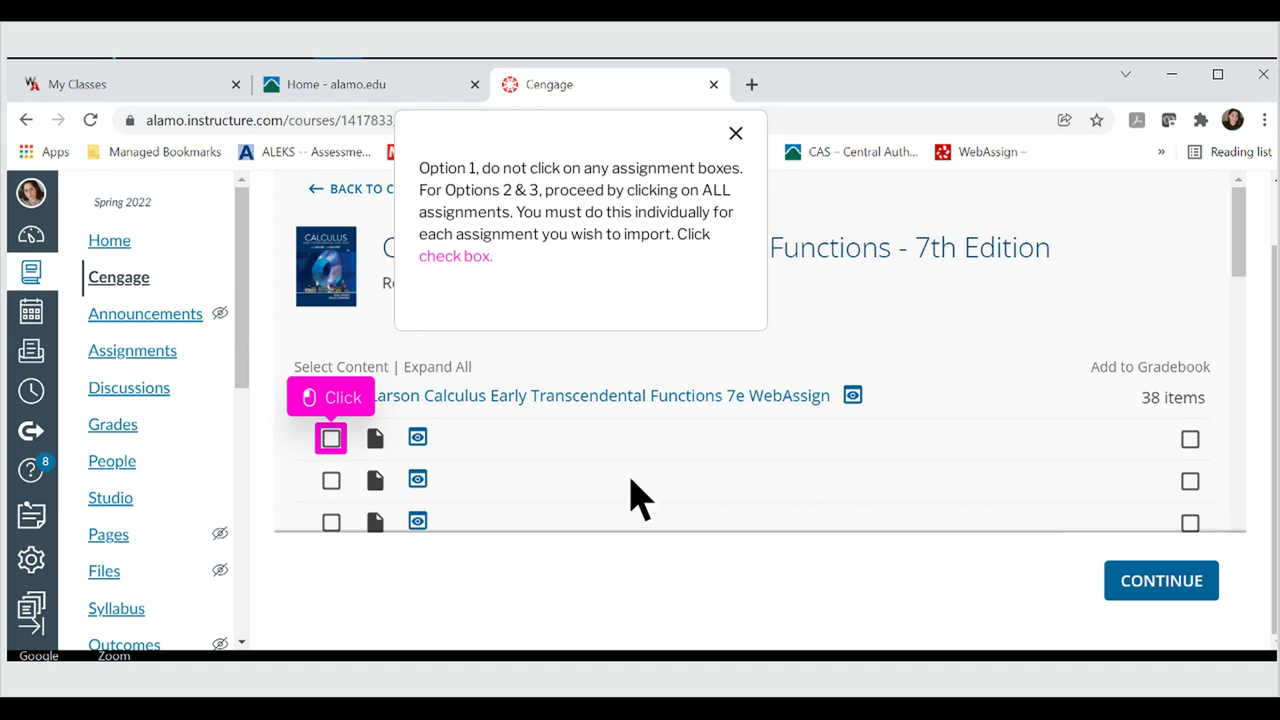
# Step: Tick all 38 Larson Calculus WebAssign items for import, each added to the gradebook
pyautogui.click(332, 439)
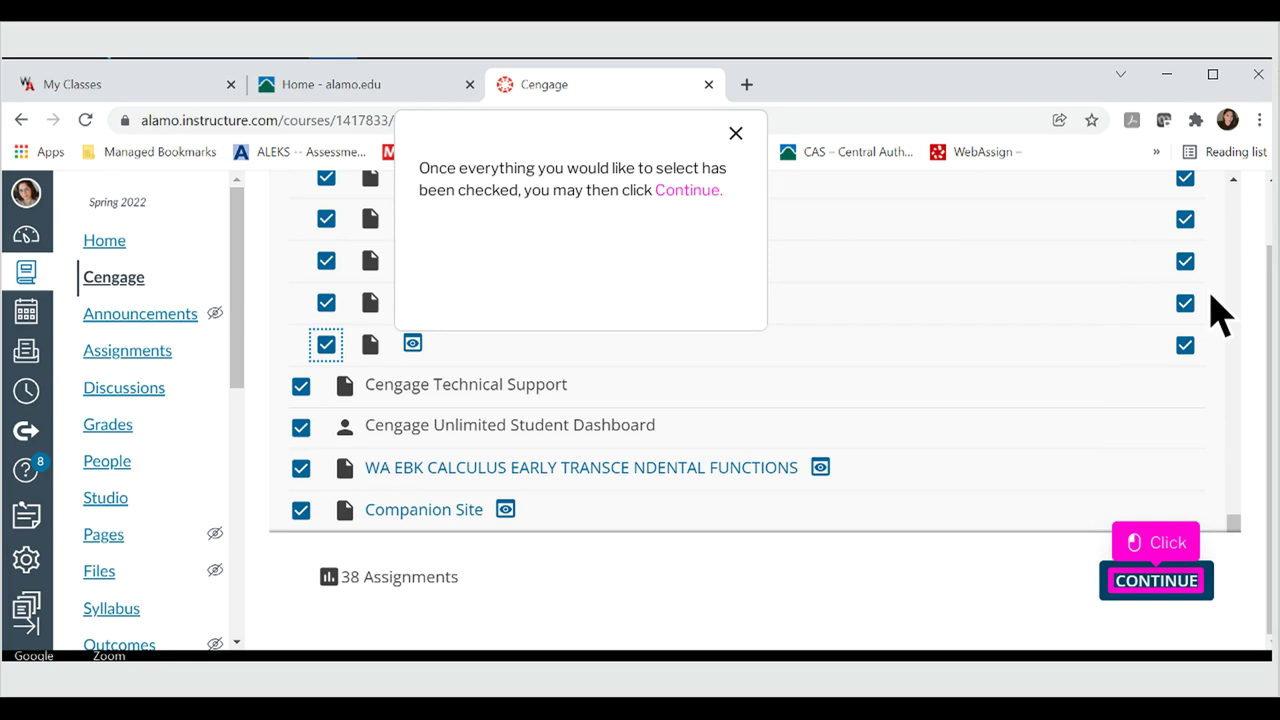
# Step: Submit the selections so the Larson Calculus 7e assignments import as published module items
pyautogui.click(1183, 592)
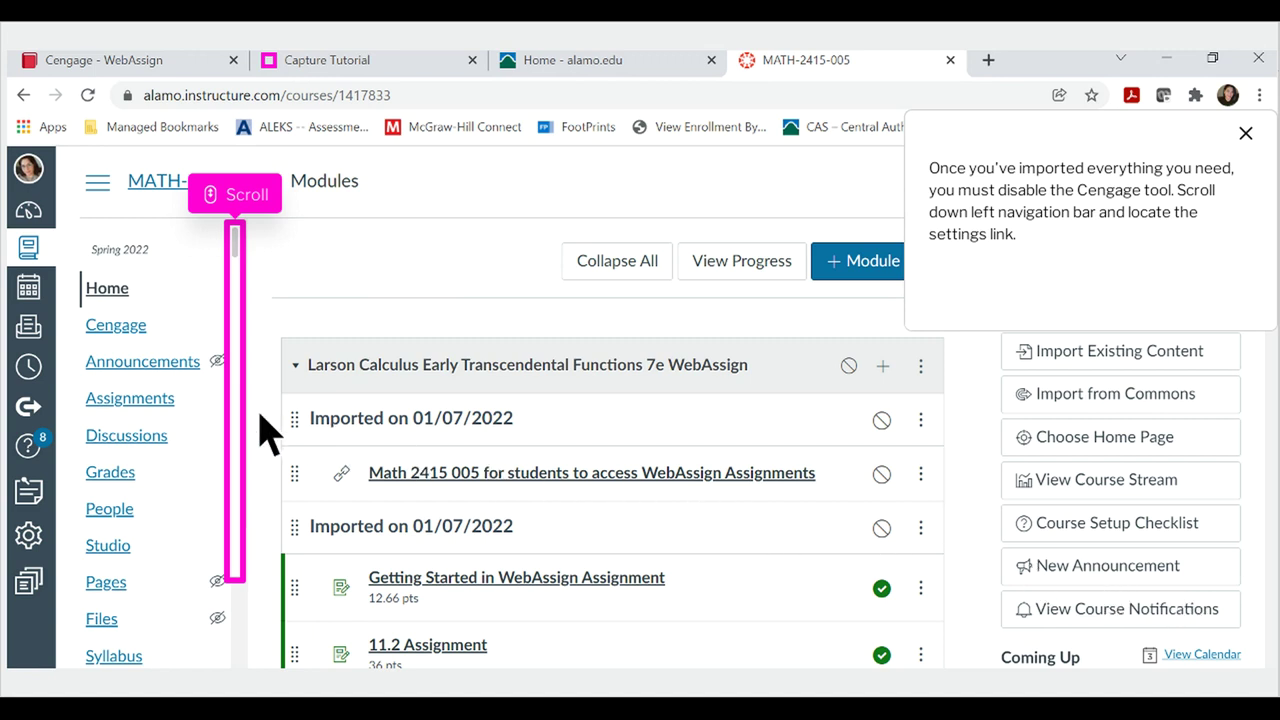
# Step: Open the MATH-2415-005 course Settings from the navigation sidebar
pyautogui.scroll(-5, 265, 430)
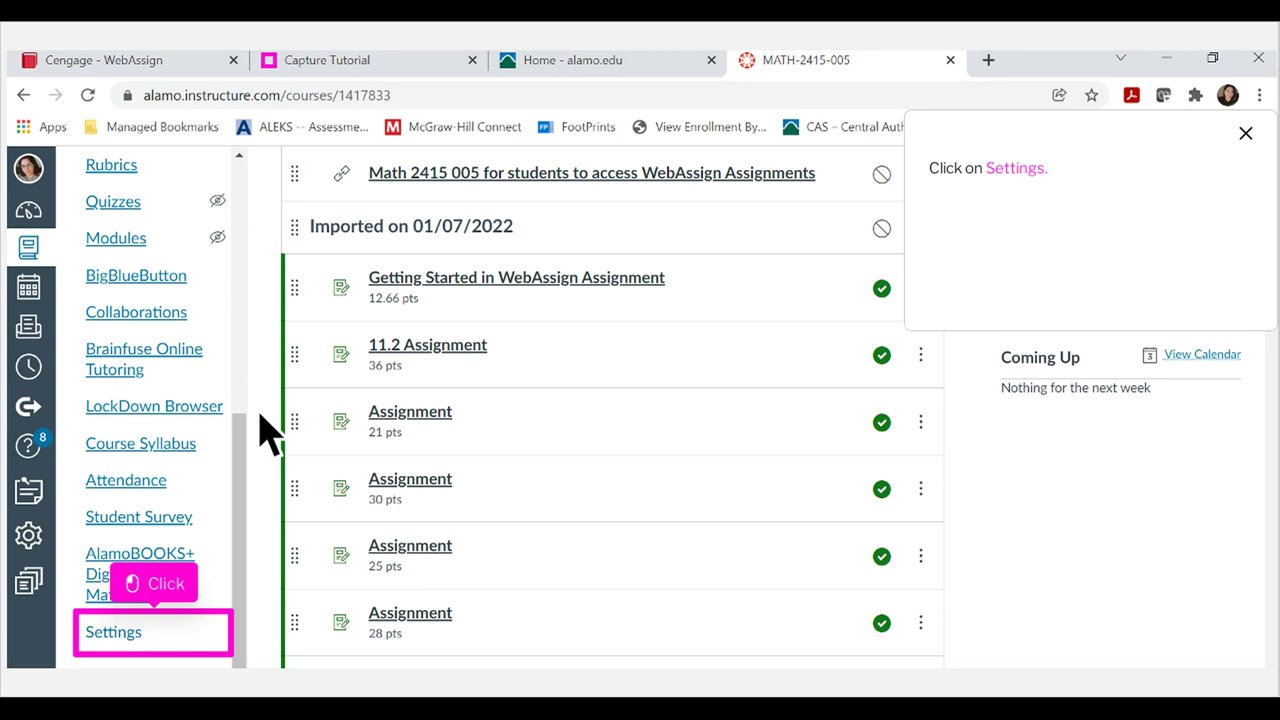
pyautogui.click(186, 660)
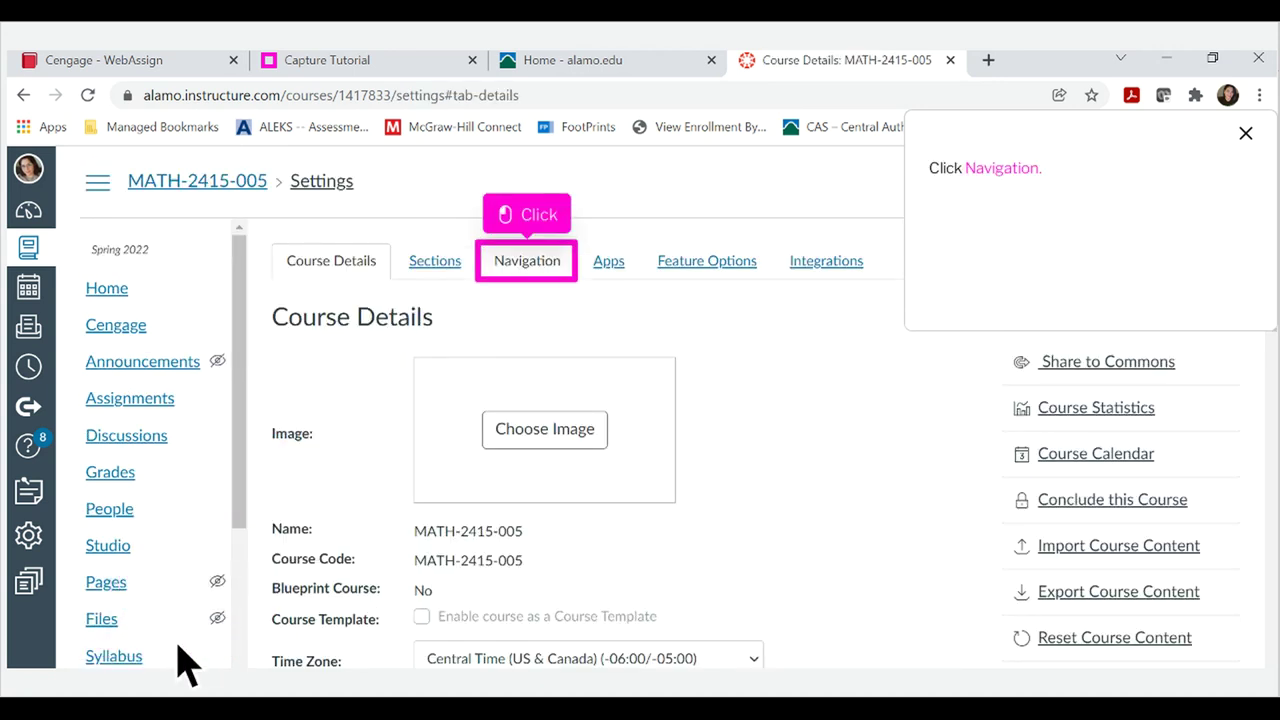
# Step: In the Navigation settings, drag Cengage down toward the disabled items section
pyautogui.click(552, 276)
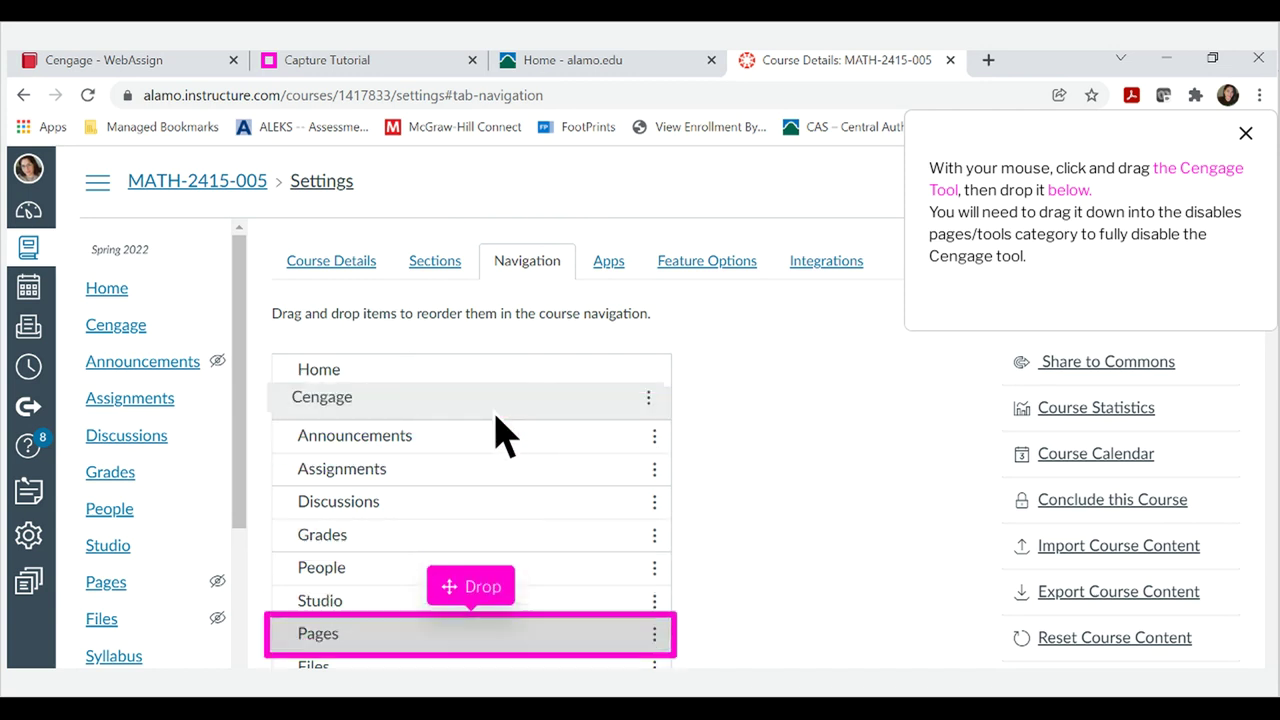
pyautogui.moveTo(496, 416); pyautogui.dragTo(495, 646)
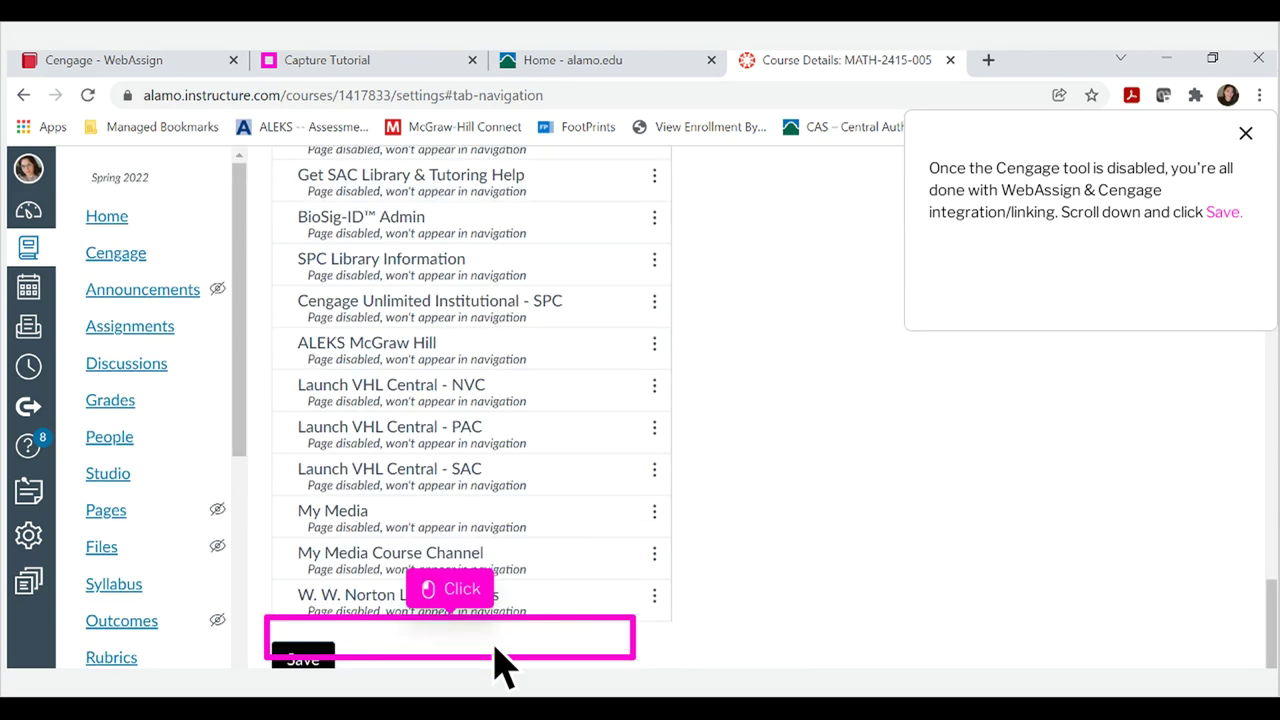